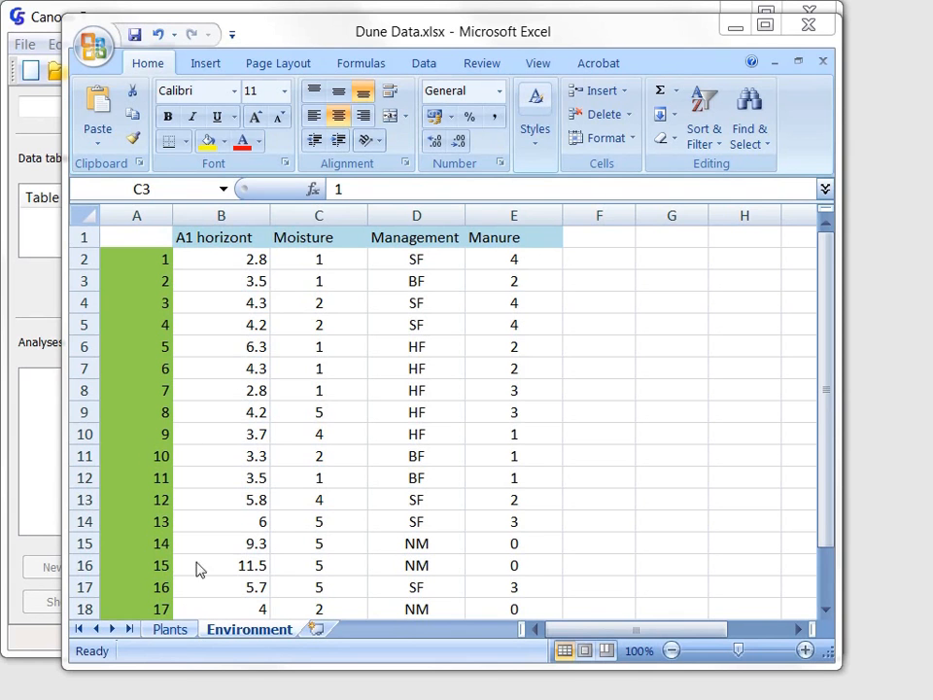
Examine the Plants sheet's species name headers, sample numbers and abundance cells
click(182, 634)
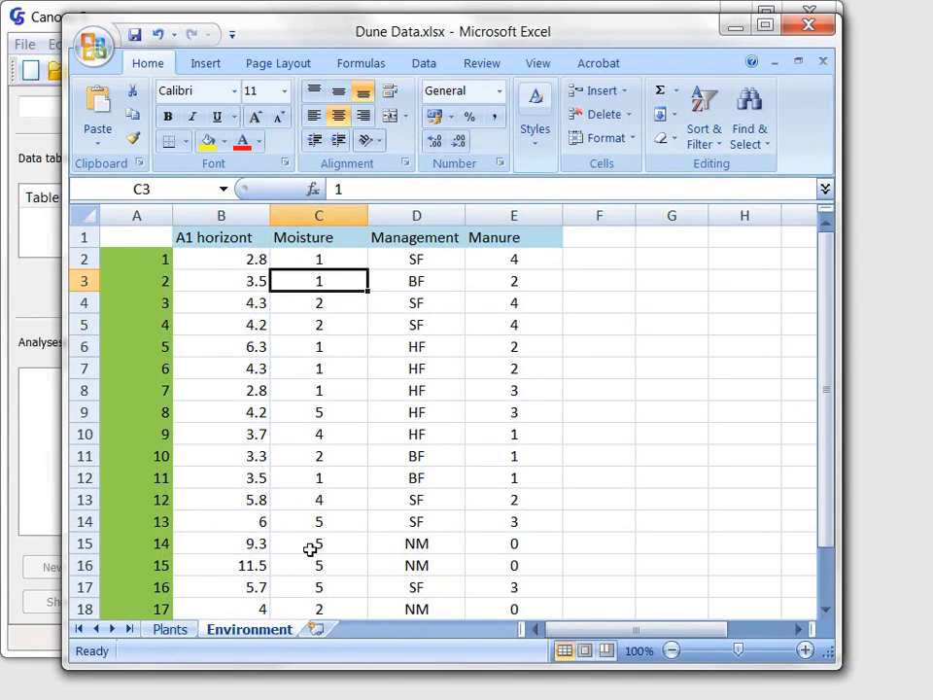
click(172, 631)
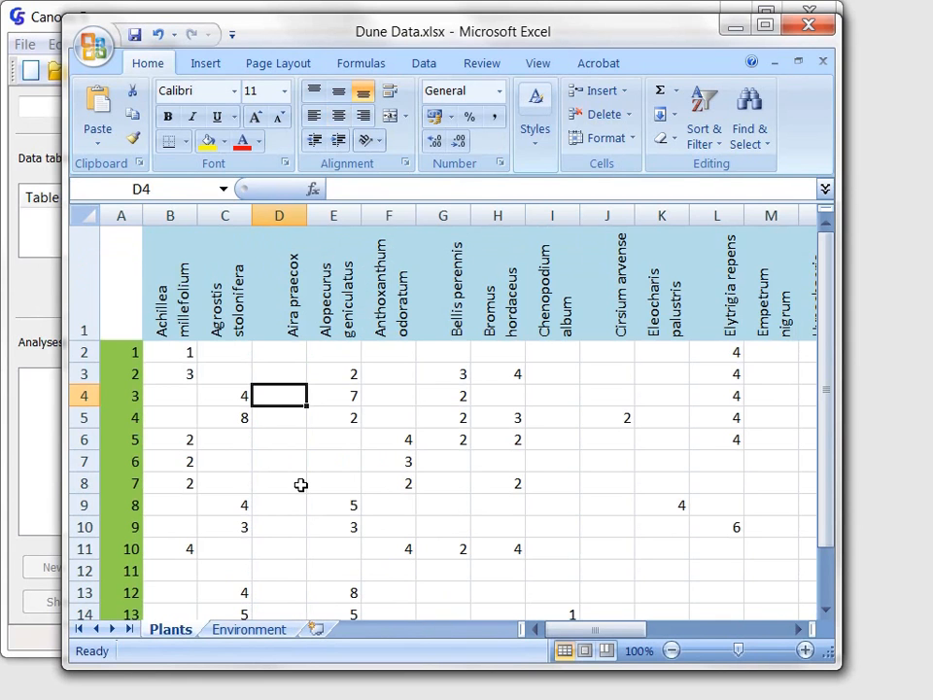
click(294, 281)
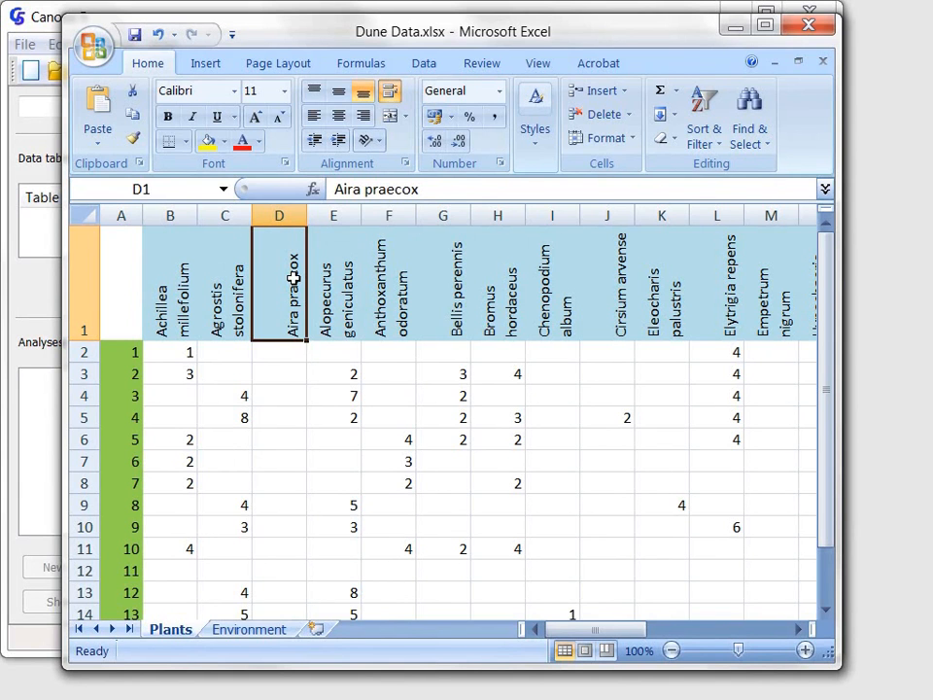
click(118, 355)
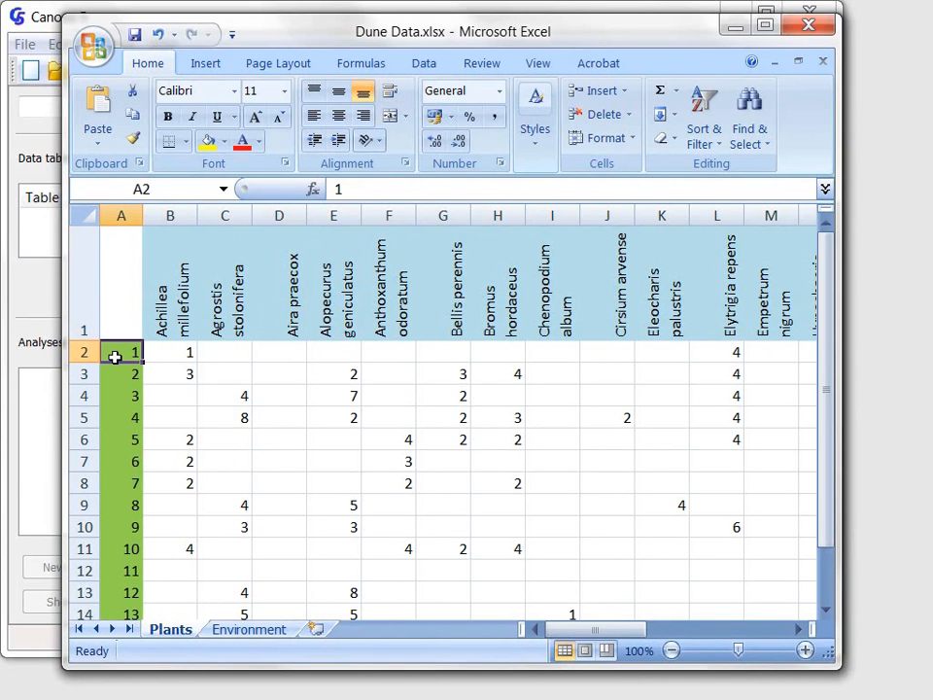
click(292, 391)
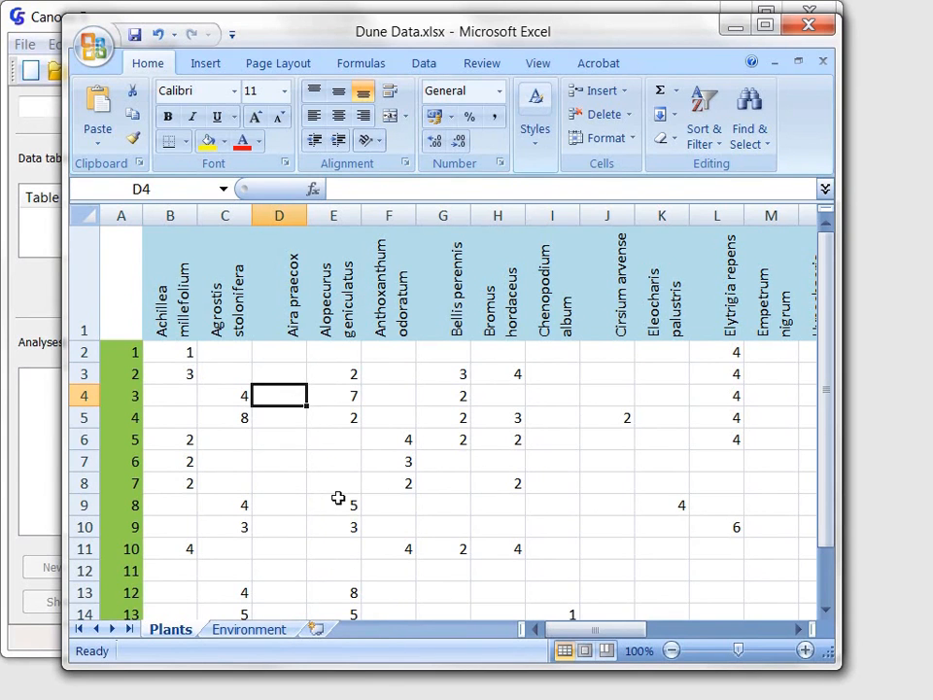
Examine the A1 horizont, Moisture, Management and Manure columns on the Environment sheet
click(272, 636)
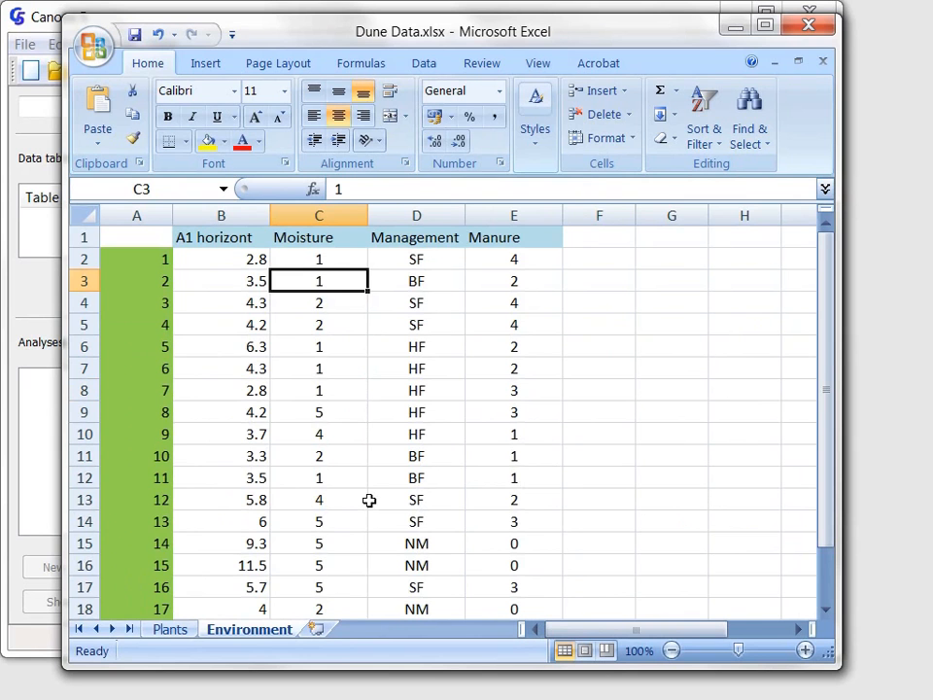
click(234, 212)
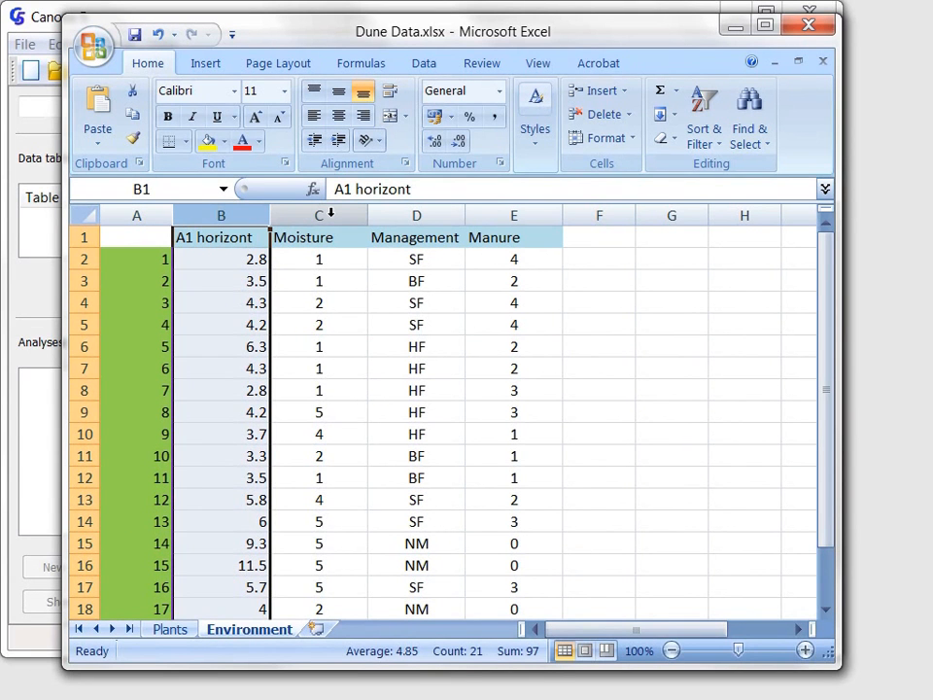
click(331, 213)
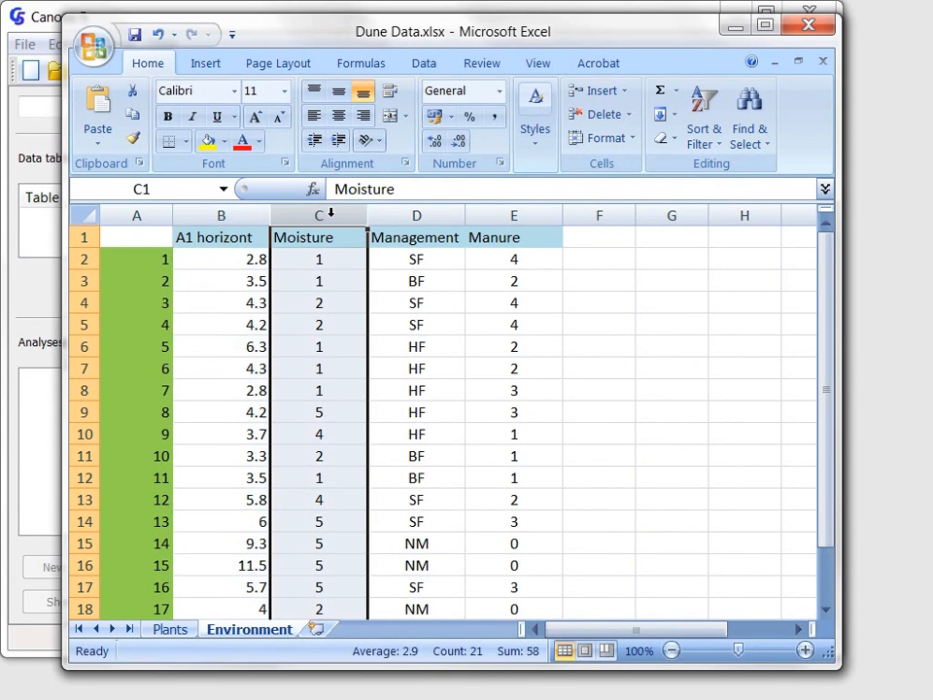
click(398, 216)
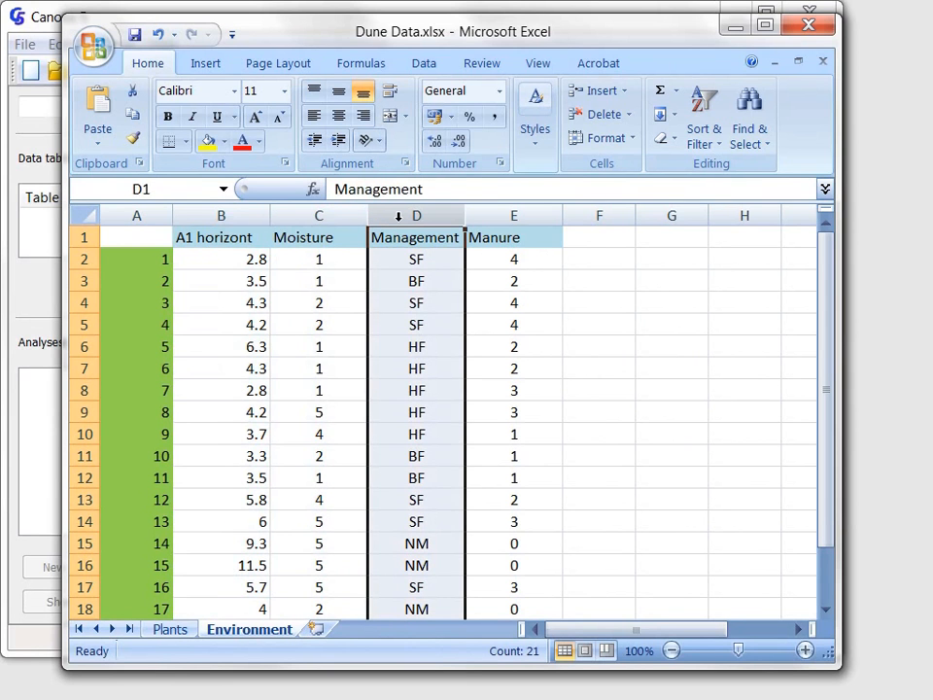
click(520, 206)
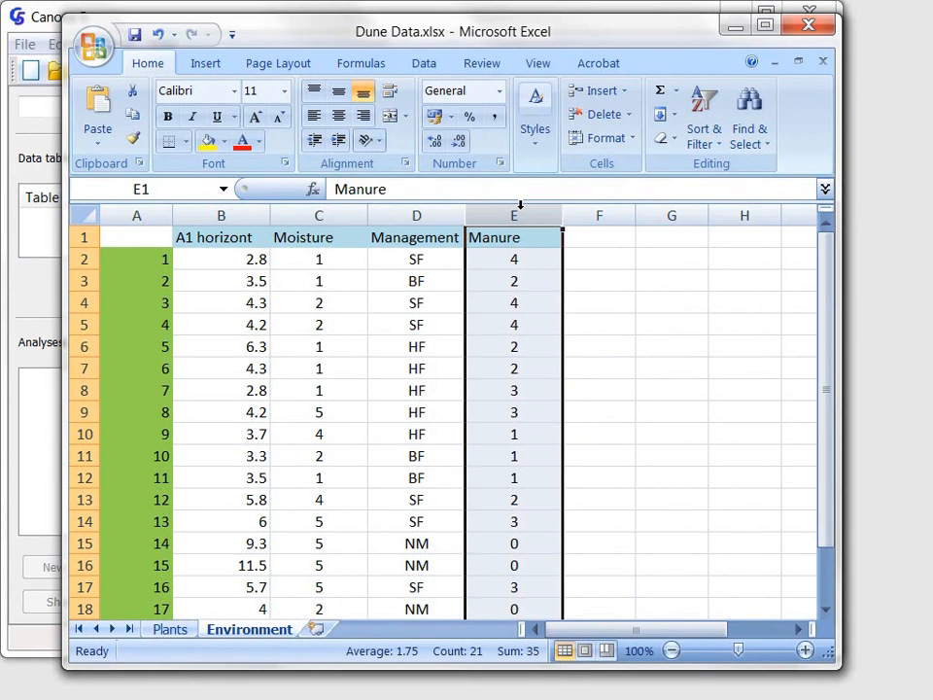
Minimize the workbook, switch to Canoco 5 and start importing a project from Excel
click(732, 35)
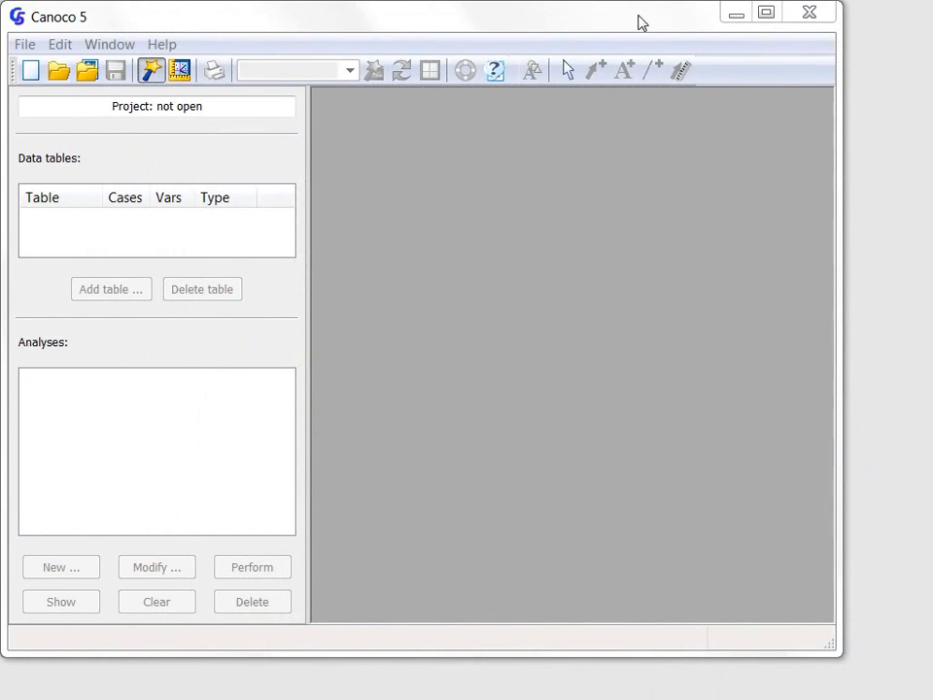
click(642, 22)
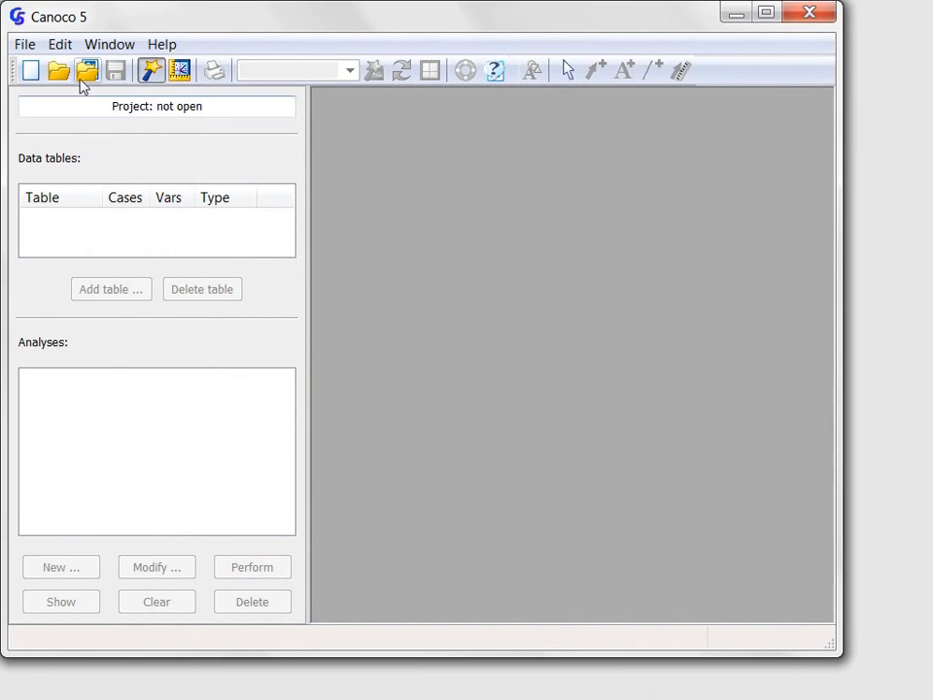
click(25, 44)
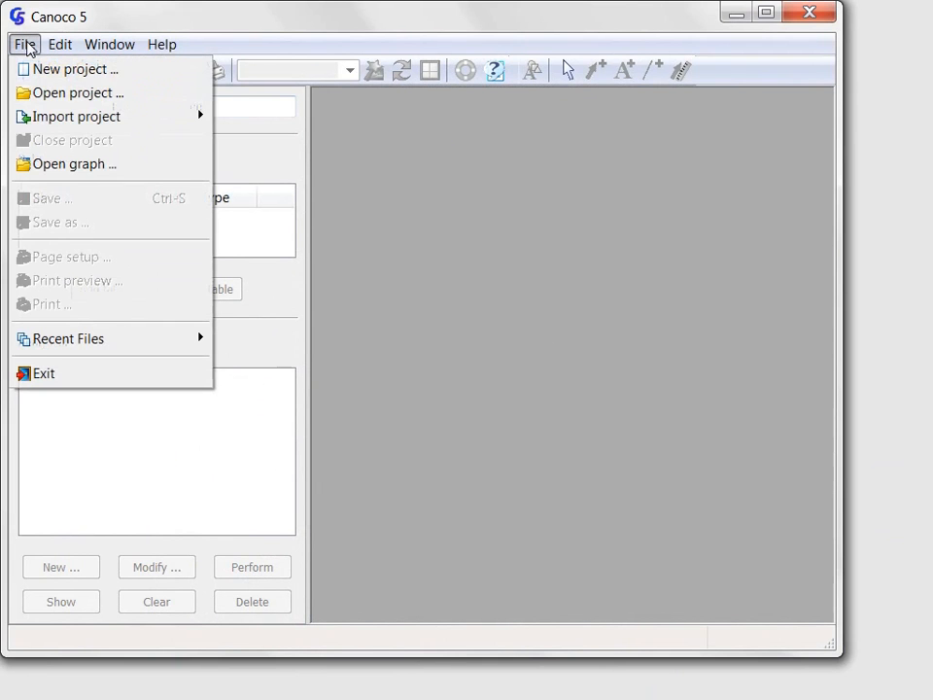
mouse_move(66, 118)
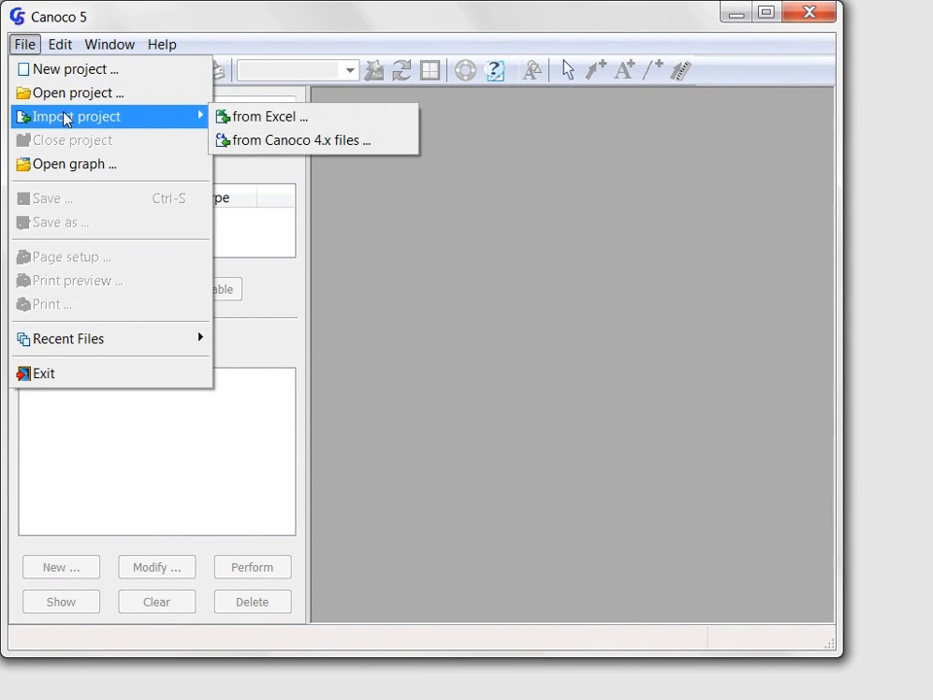
click(321, 124)
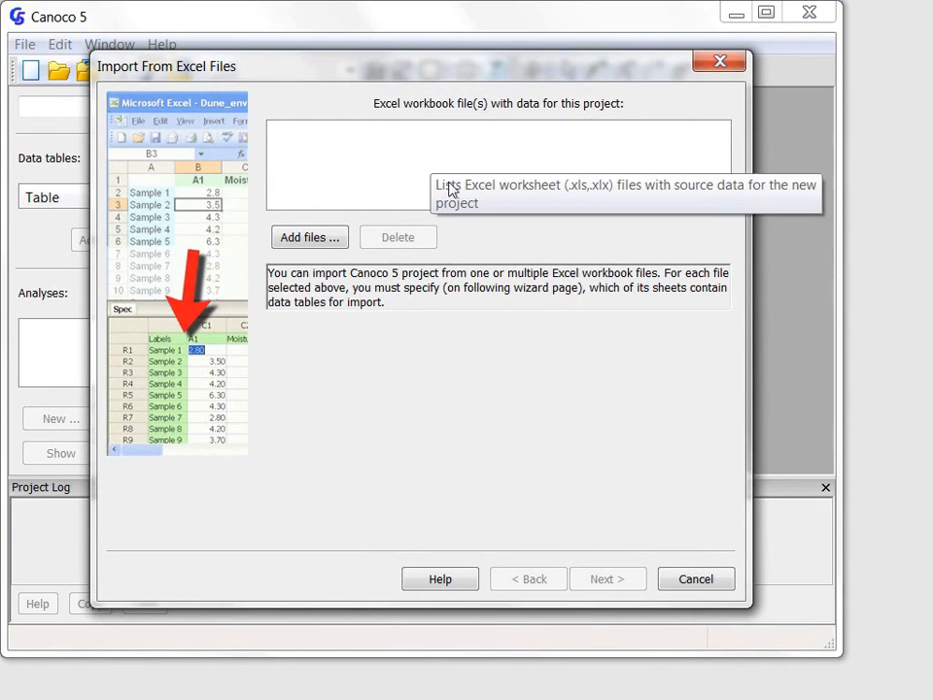
Add Dune Data.xlsx from the Temp folder on drive D as the import source and continue to the sheet selection
click(320, 245)
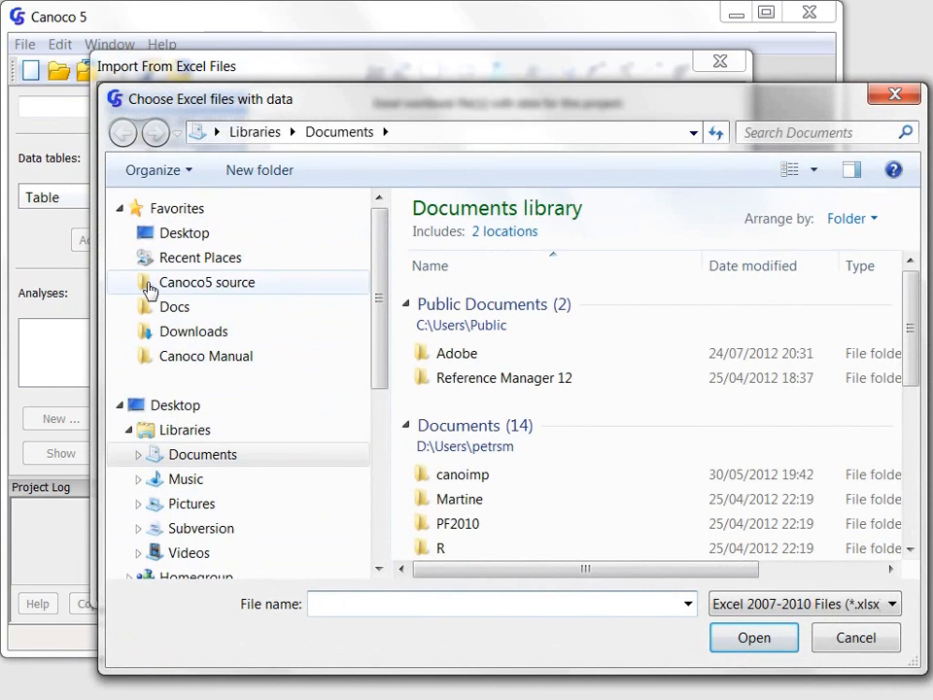
click(147, 284)
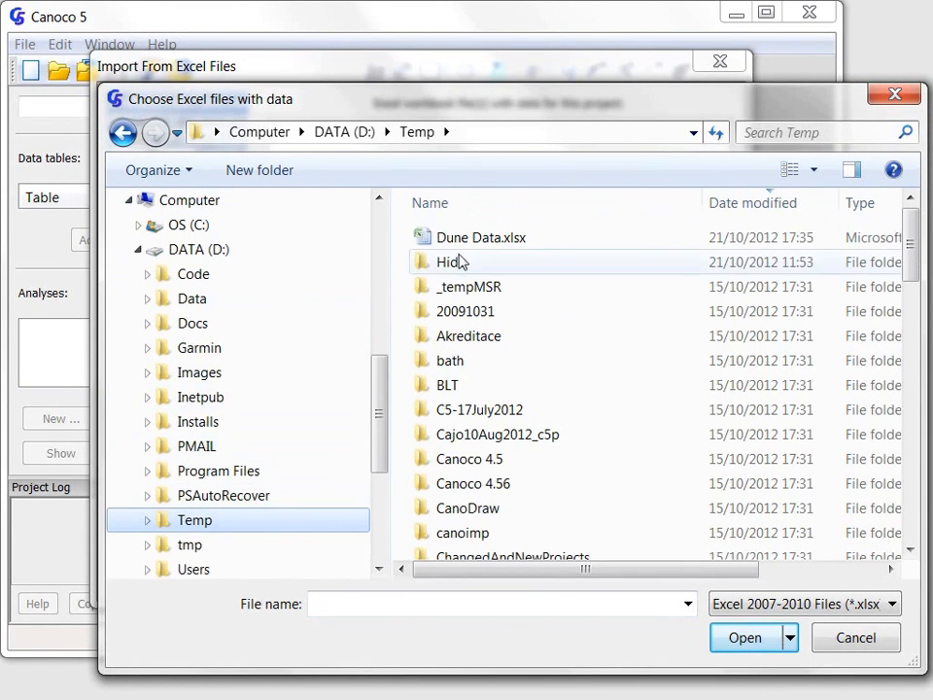
click(491, 240)
click(745, 640)
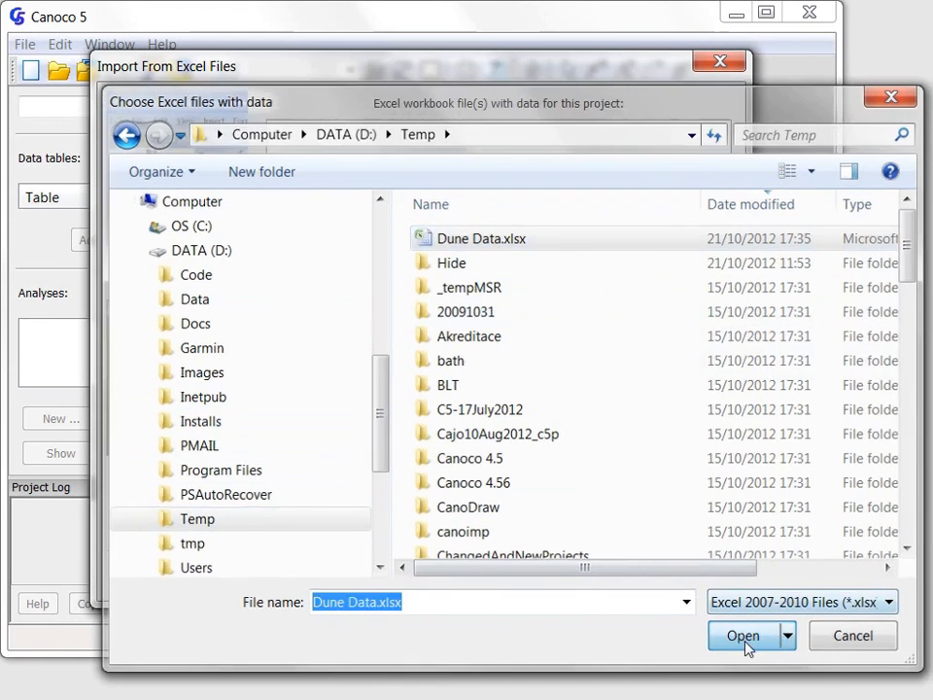
click(616, 580)
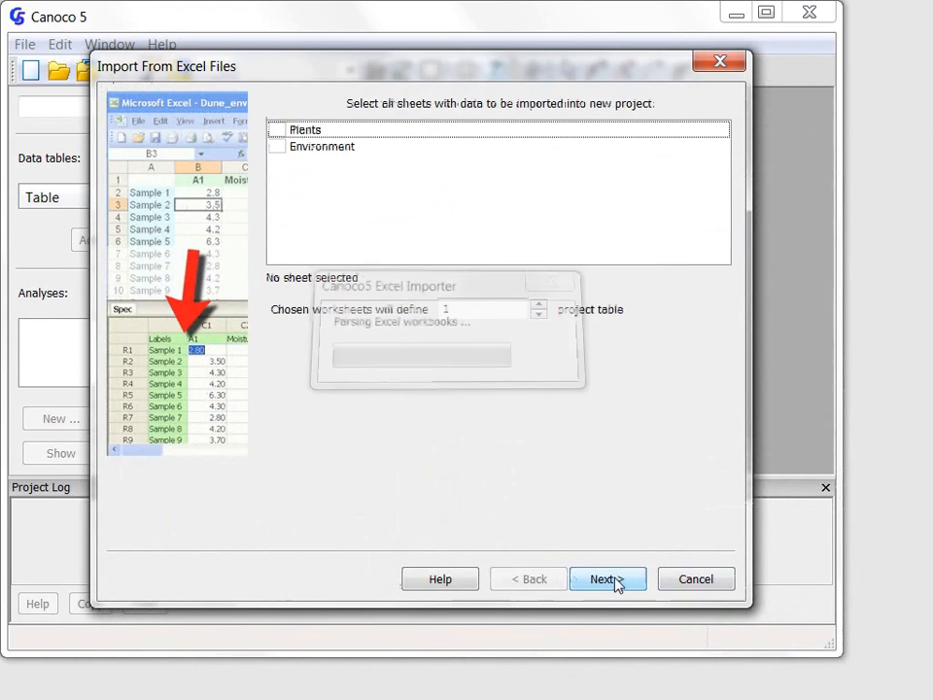
Select the Plants and Environment sheets for import and have them define 2 project tables
click(277, 130)
click(277, 146)
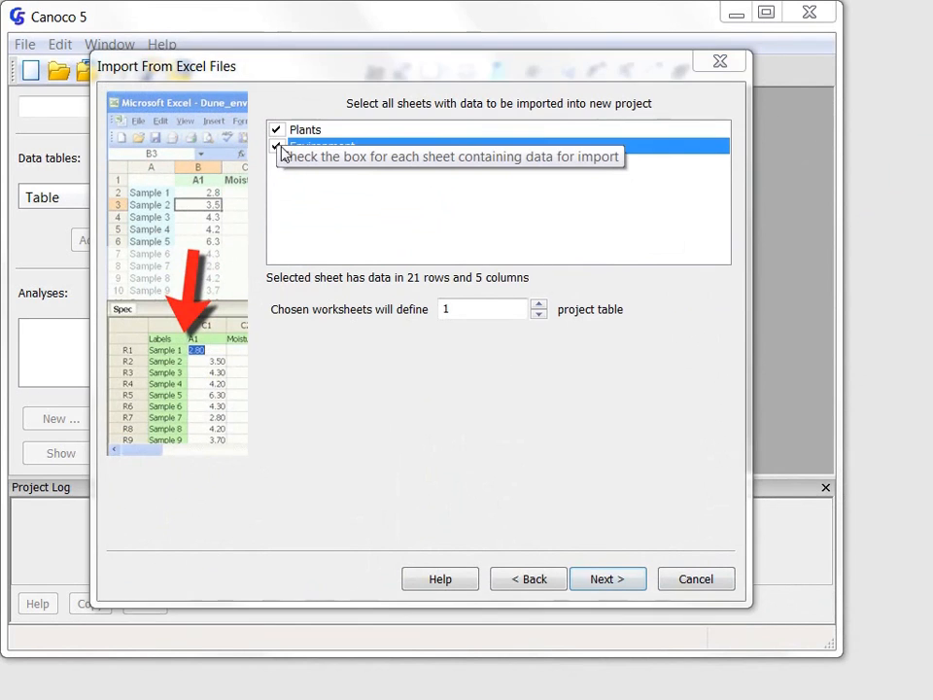
click(539, 307)
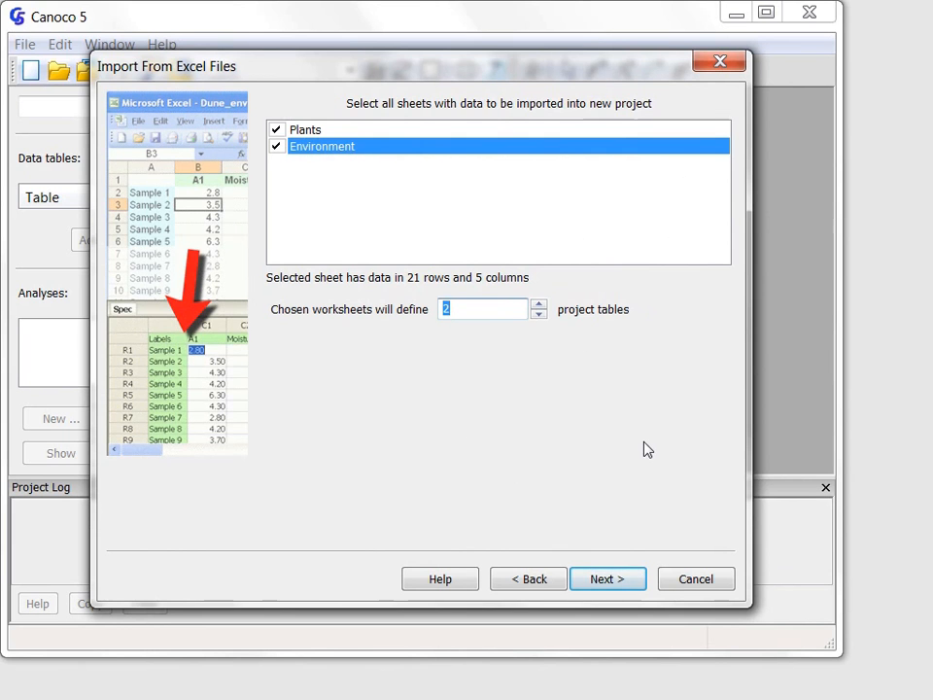
click(612, 580)
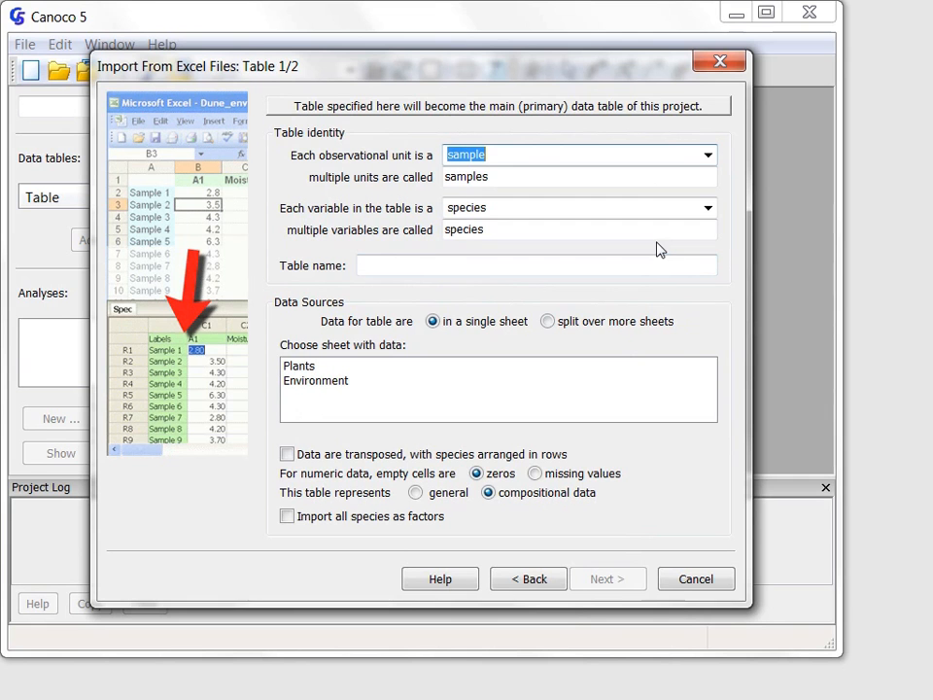
Set the main table's observational unit to plot and its singular and plural variable terms to plant species
click(707, 154)
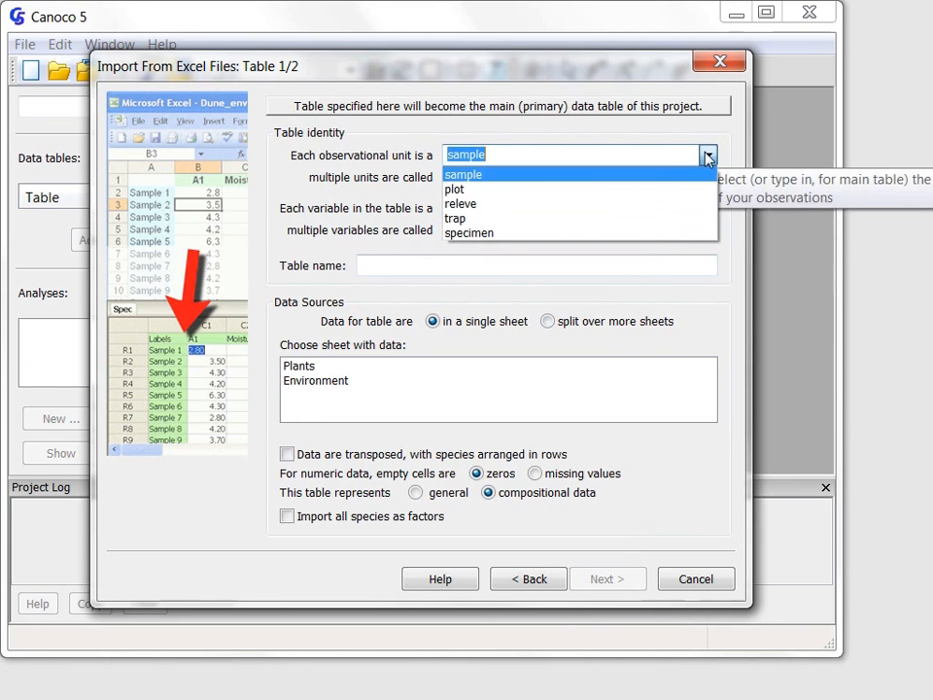
click(608, 190)
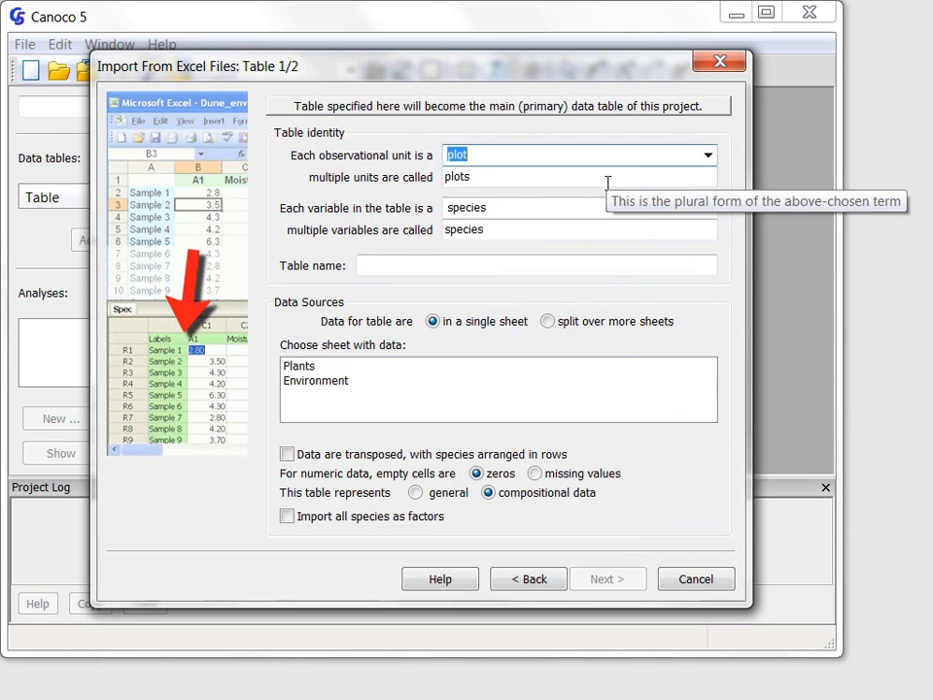
click(556, 209)
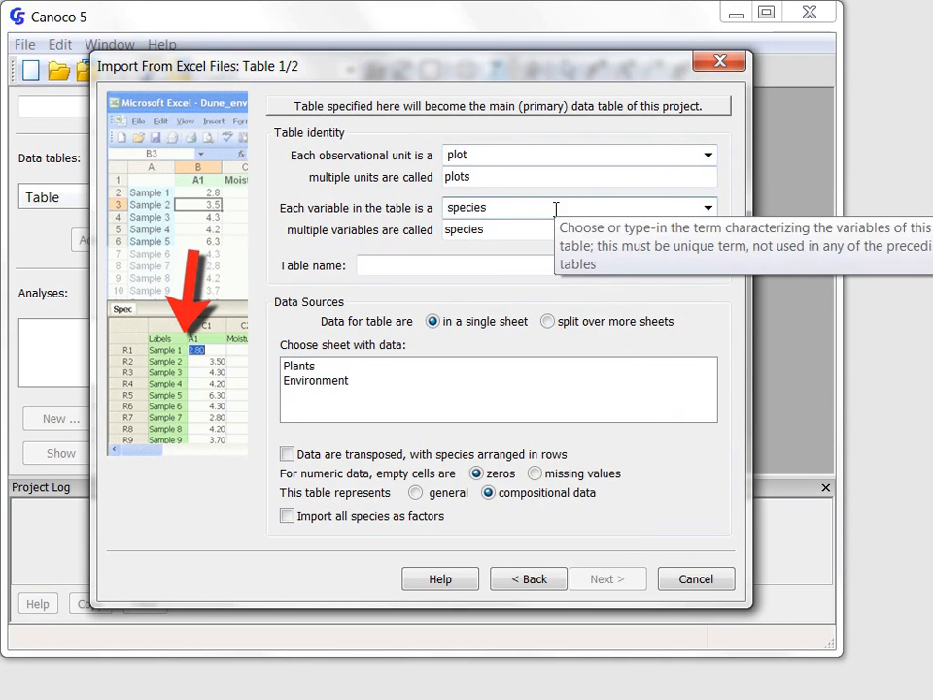
text(plant)
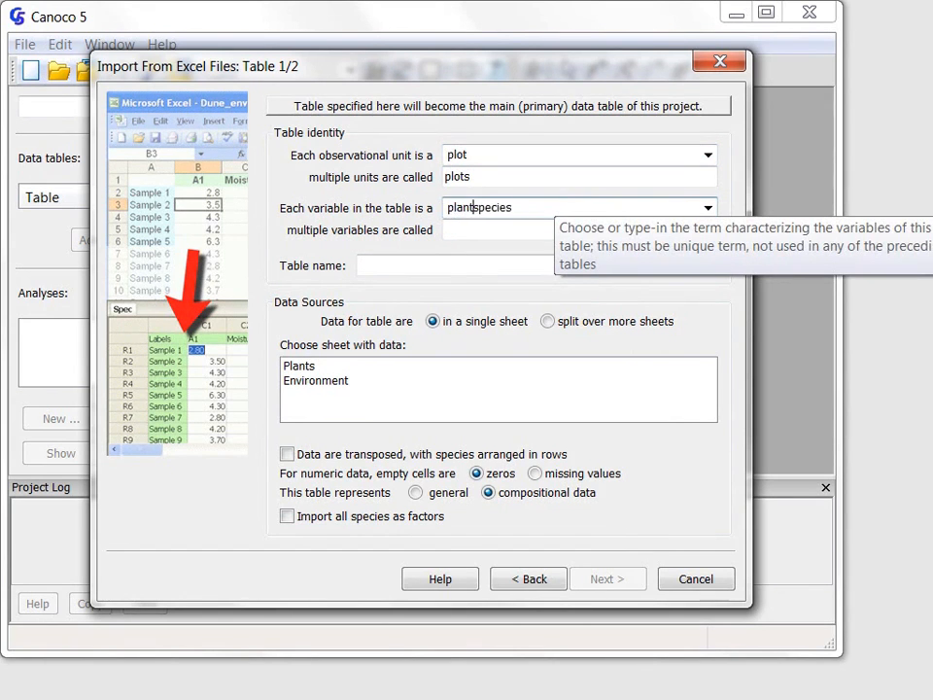
key(Tab)
text(p)
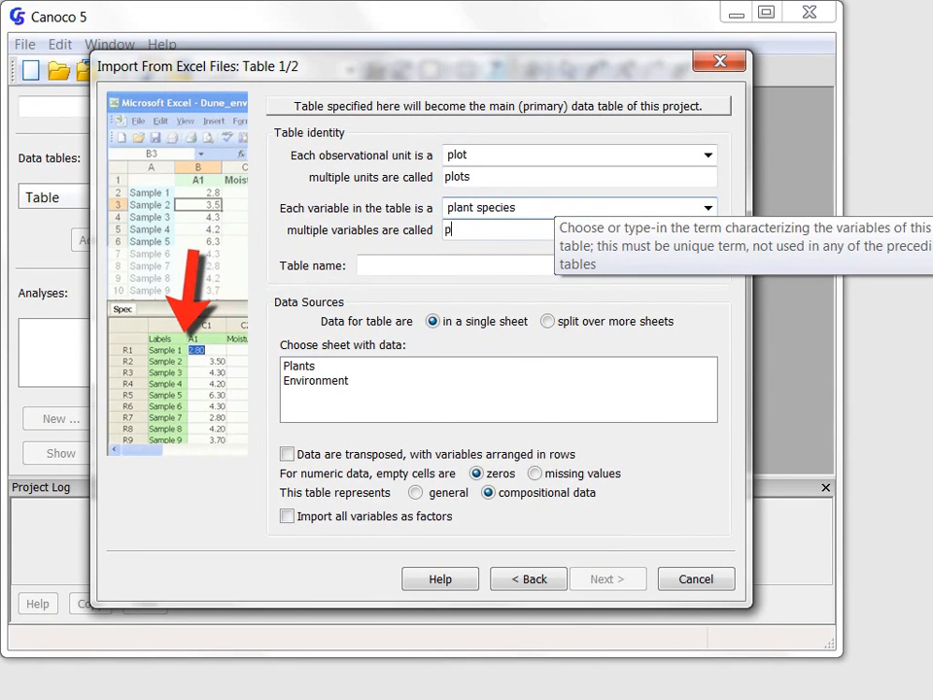
text(lant species)
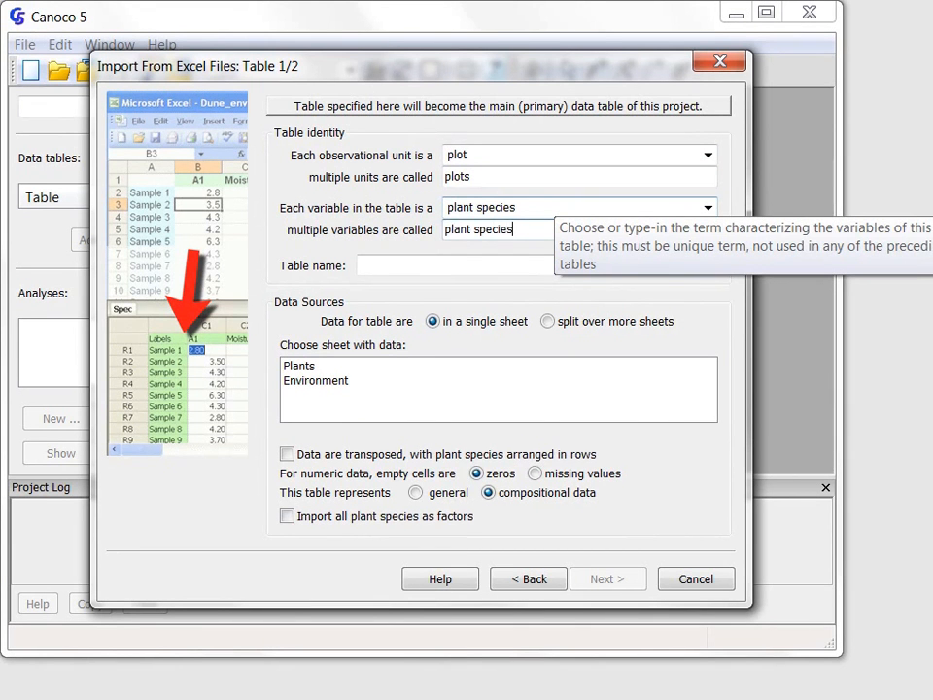
Name the main table Plants, choose the Plants sheet as its data source and continue to the cell area settings
click(508, 271)
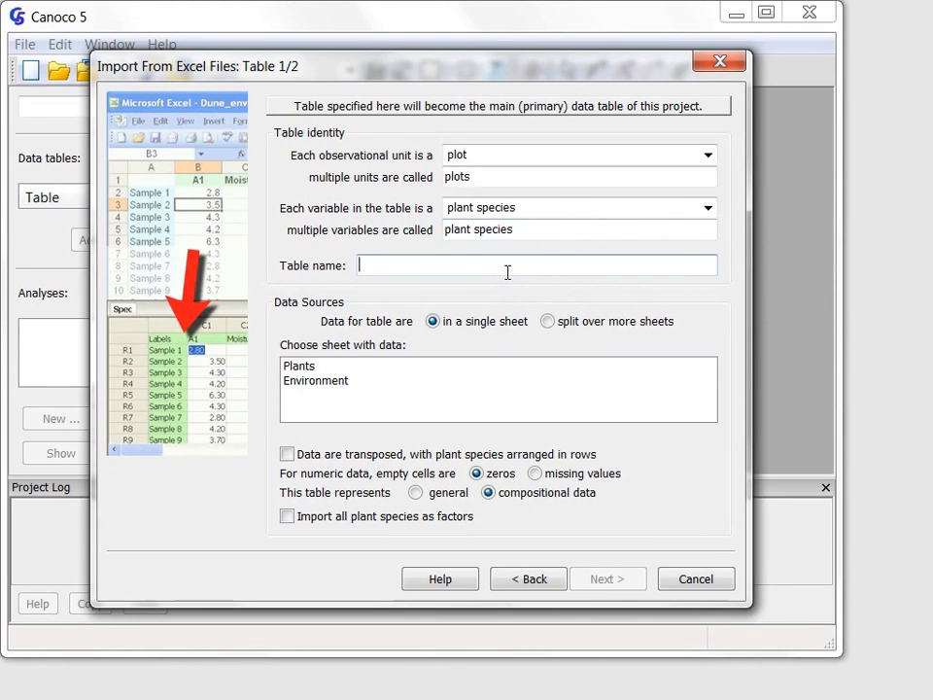
text(Plants)
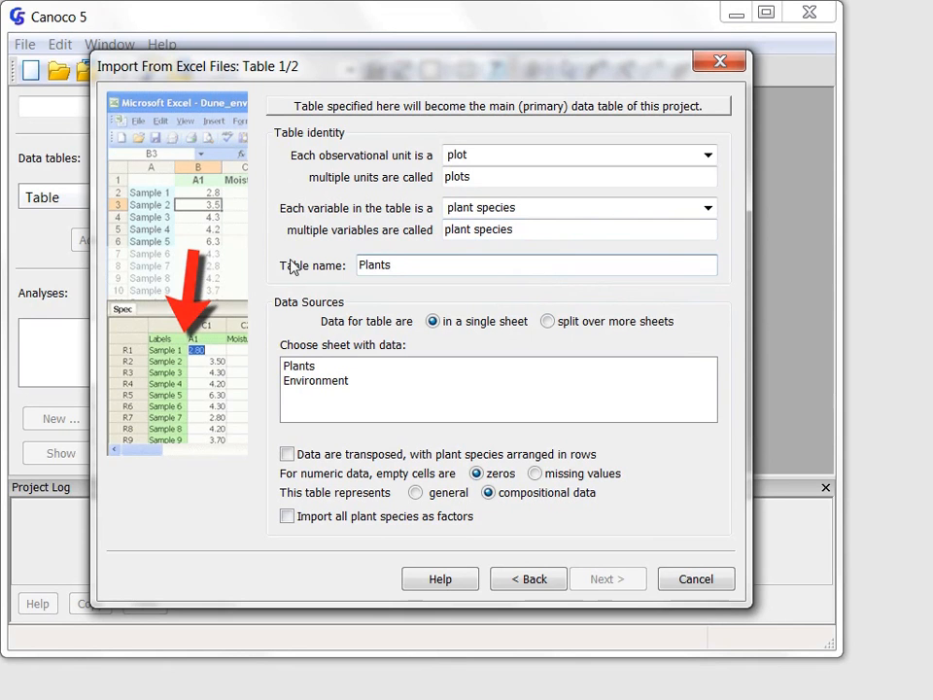
click(314, 368)
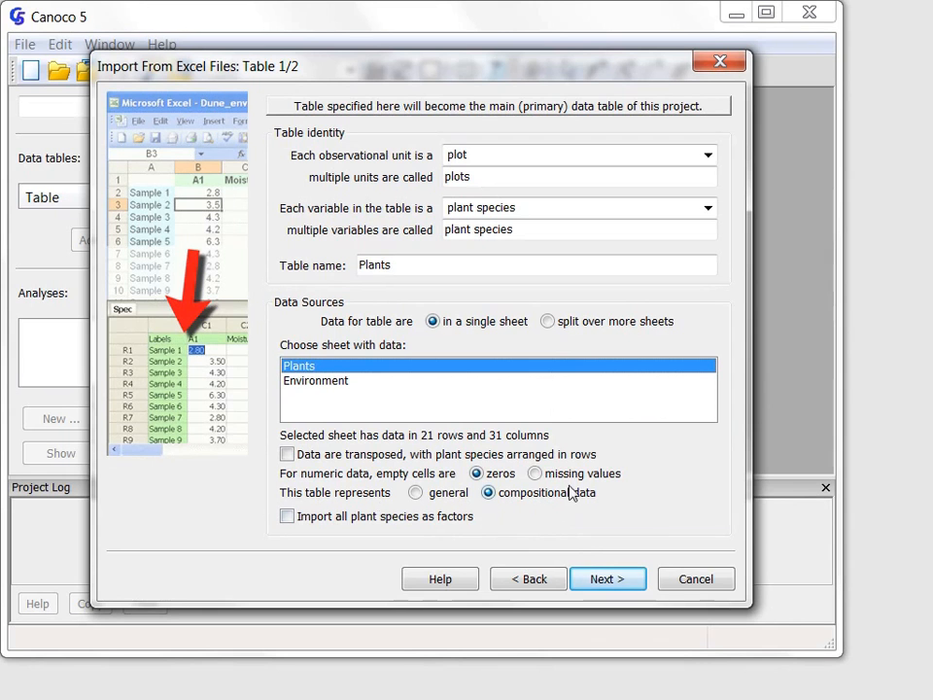
mouse_move(565, 501)
click(604, 582)
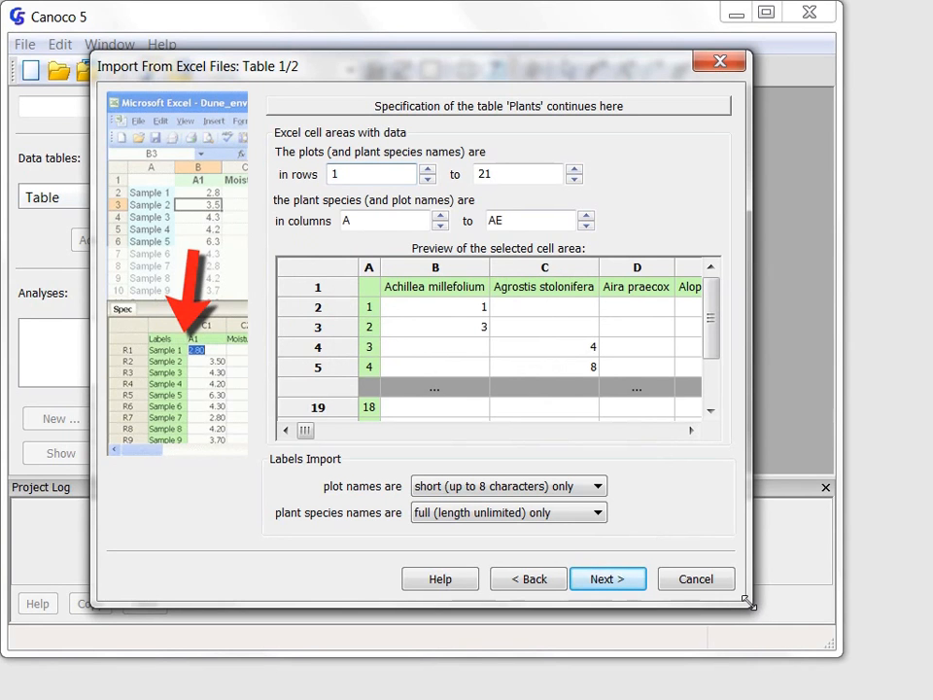
Enlarge the import wizard to show more of the data preview, and accept the Plants table's cell area and label settings
drag(754, 615, 774, 608)
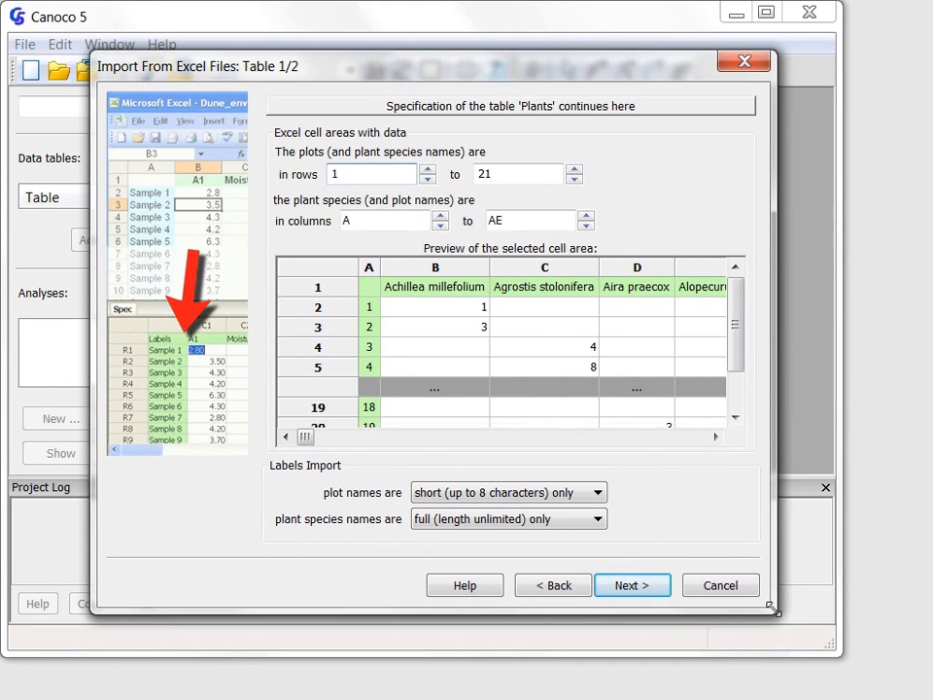
drag(775, 608, 853, 665)
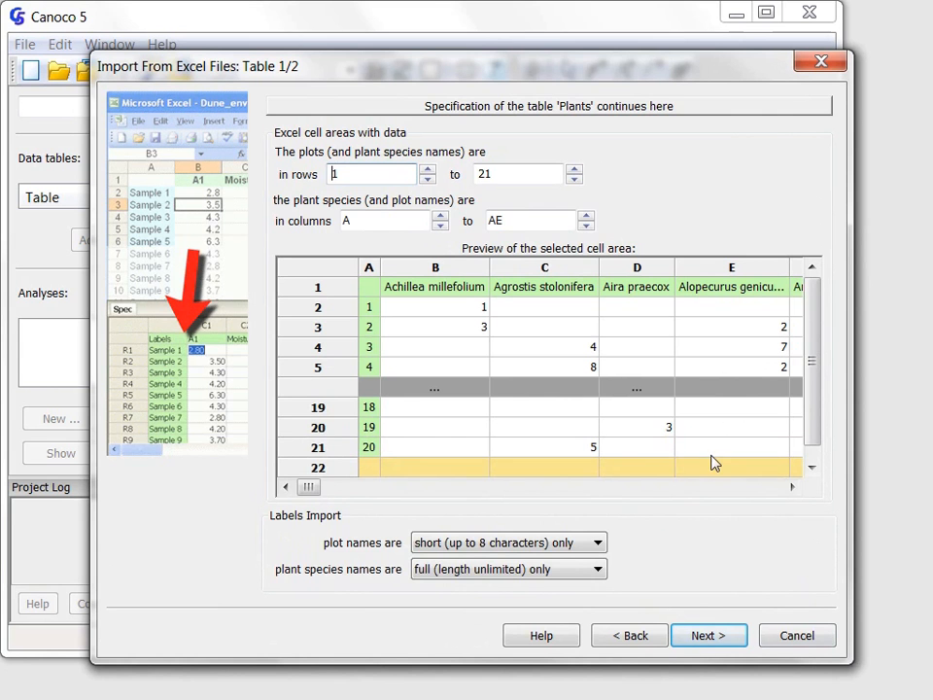
click(728, 636)
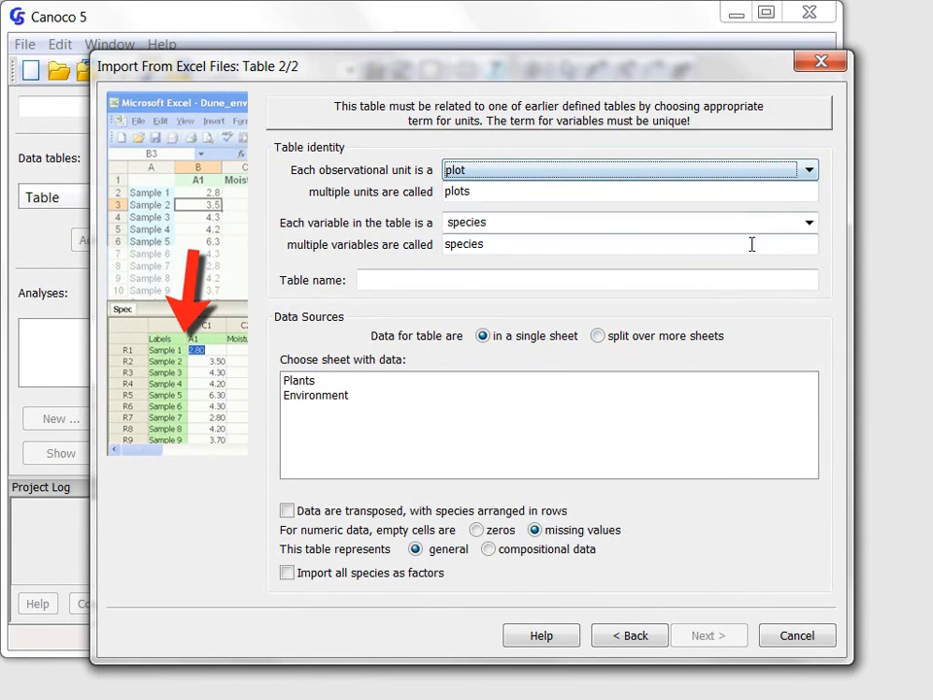
Set the second table's variable term to environmental variable and name the table Environment
click(808, 222)
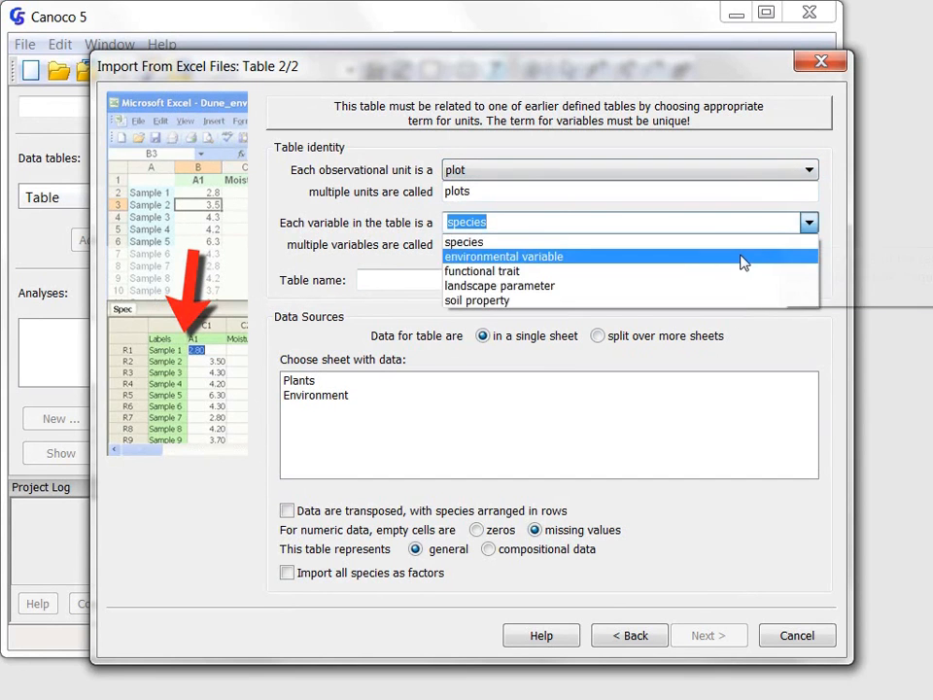
click(680, 258)
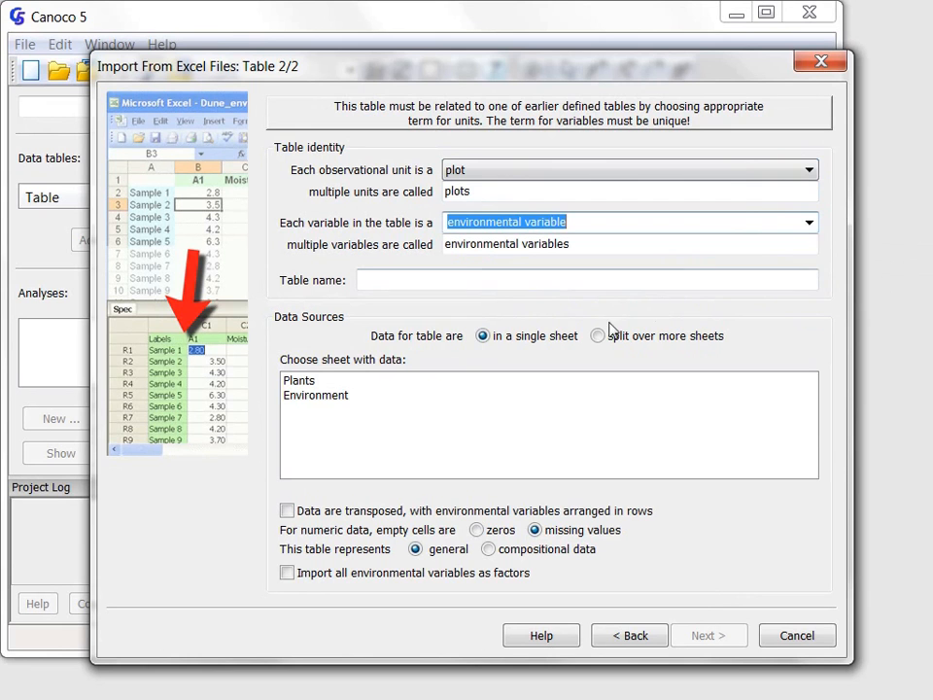
click(505, 283)
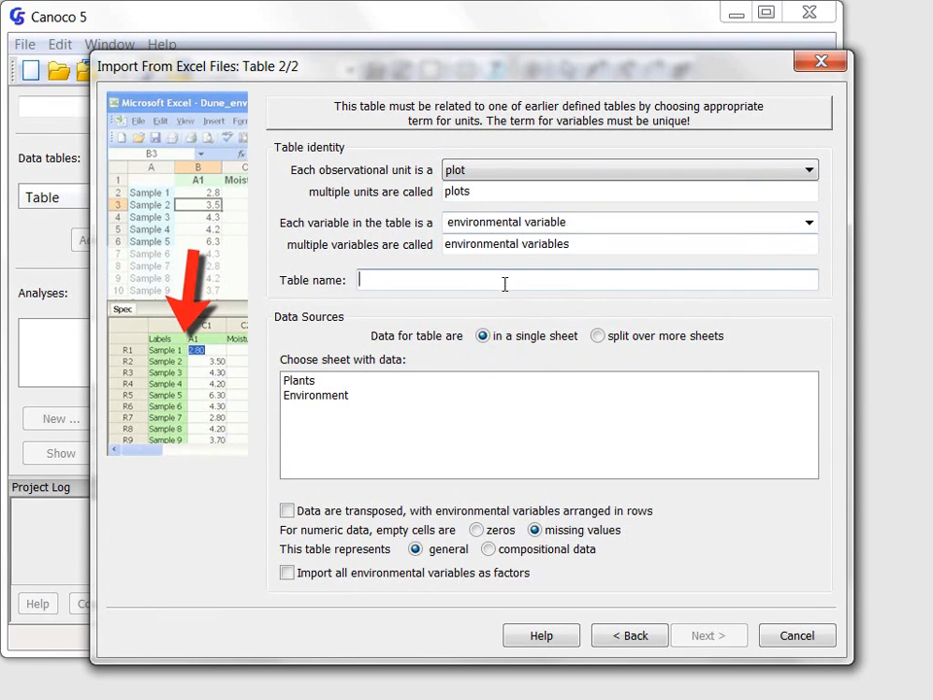
text(Environment)
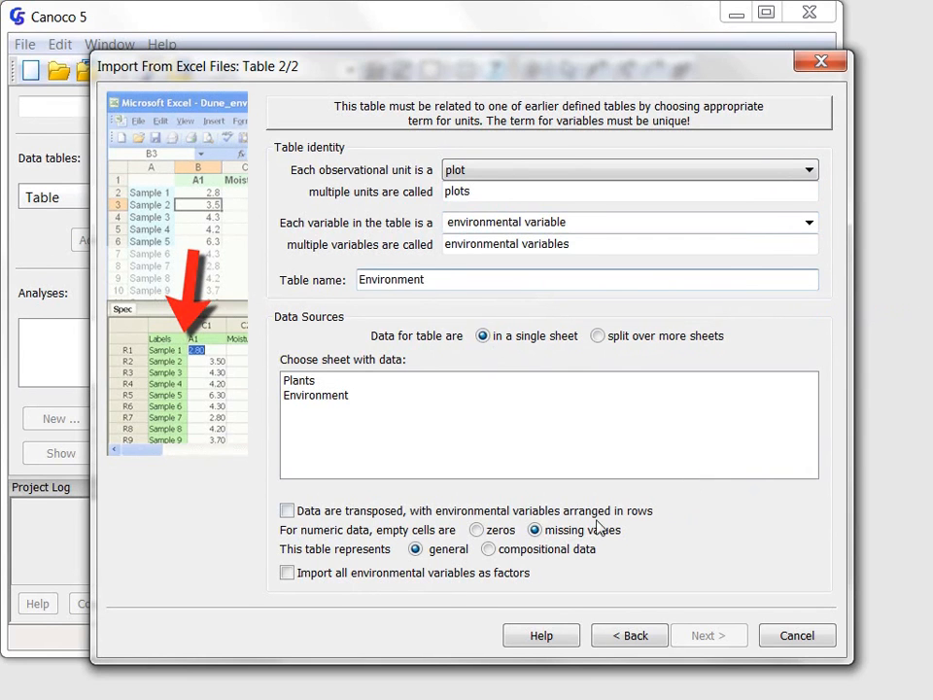
Choose the Environment sheet as the second table's data source and finish the import with the proposed cell area and label settings
click(323, 396)
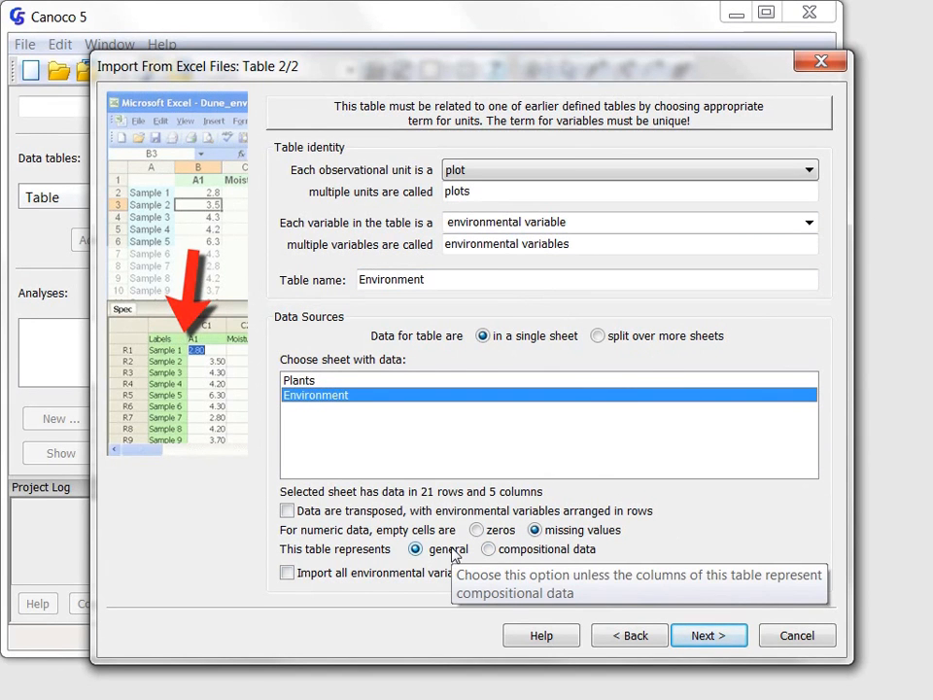
click(694, 639)
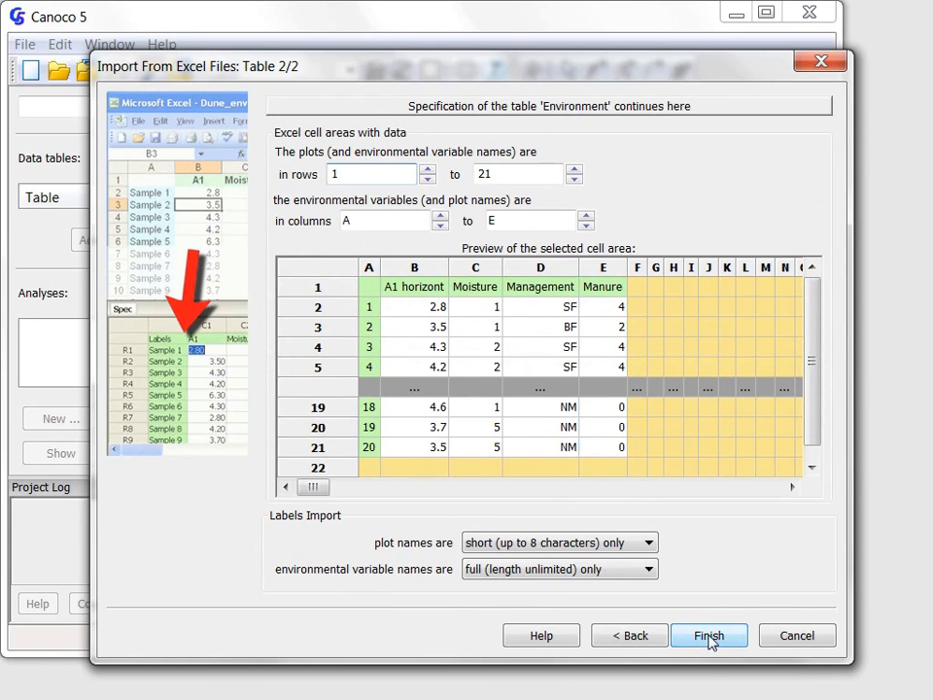
click(710, 638)
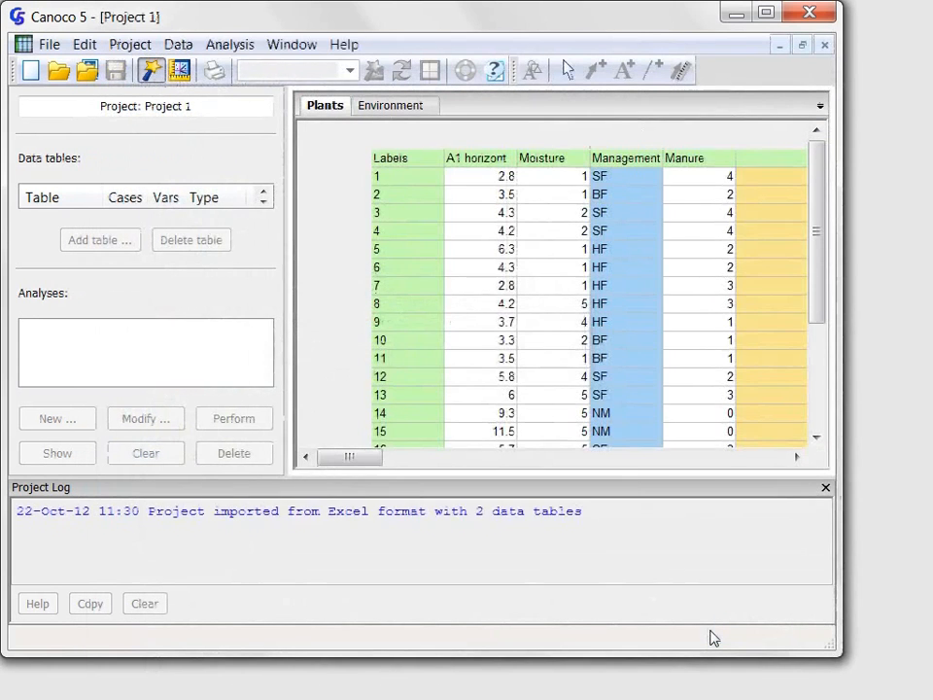